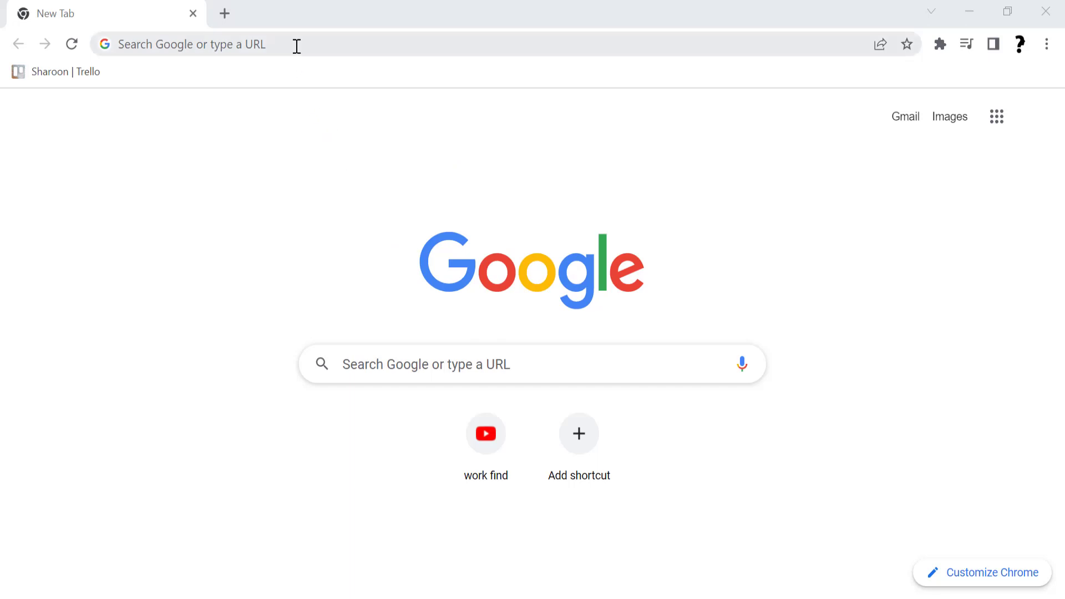
Load the MediaFire jnews.zip page and cancel the jnews (1).zip download it starts.
left_click(295, 45)
type("https://www.mediafire.com/file/qwd58g0jifee886/jnews.zip/file")
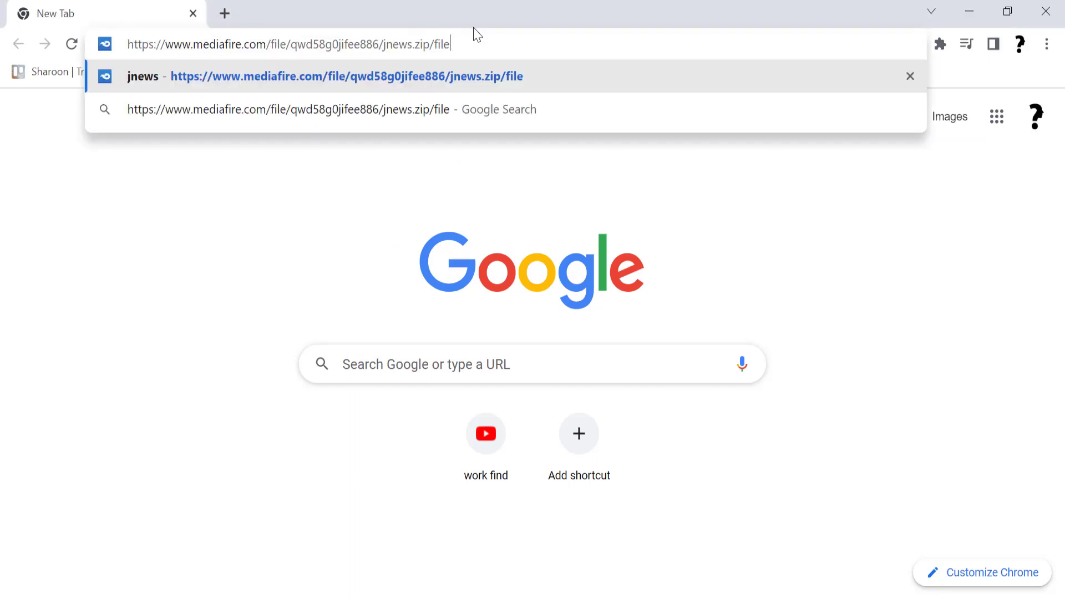
key("Return")
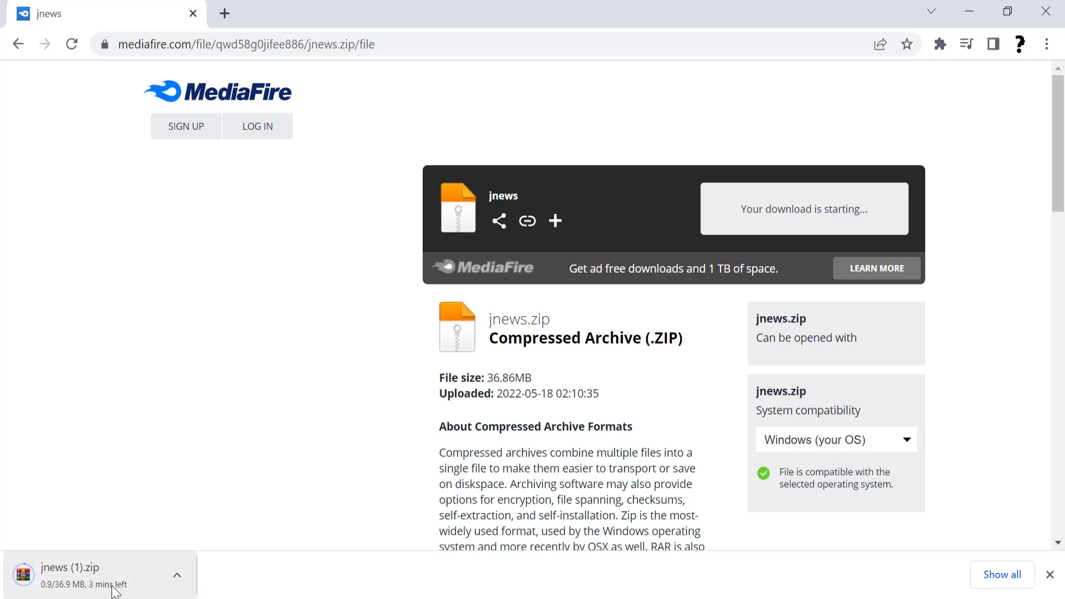
left_click(177, 575)
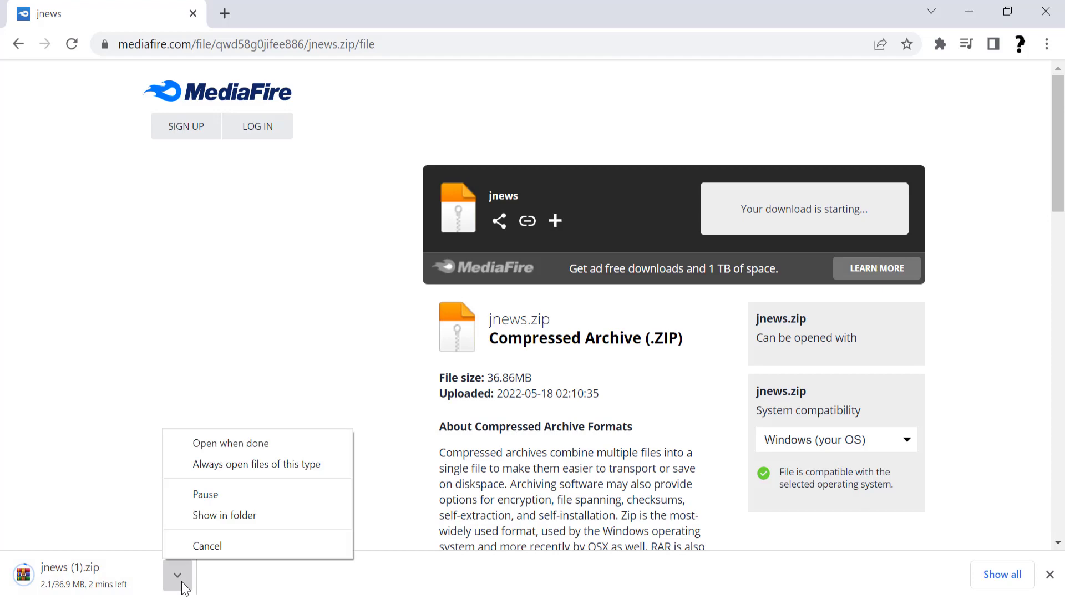
left_click(190, 546)
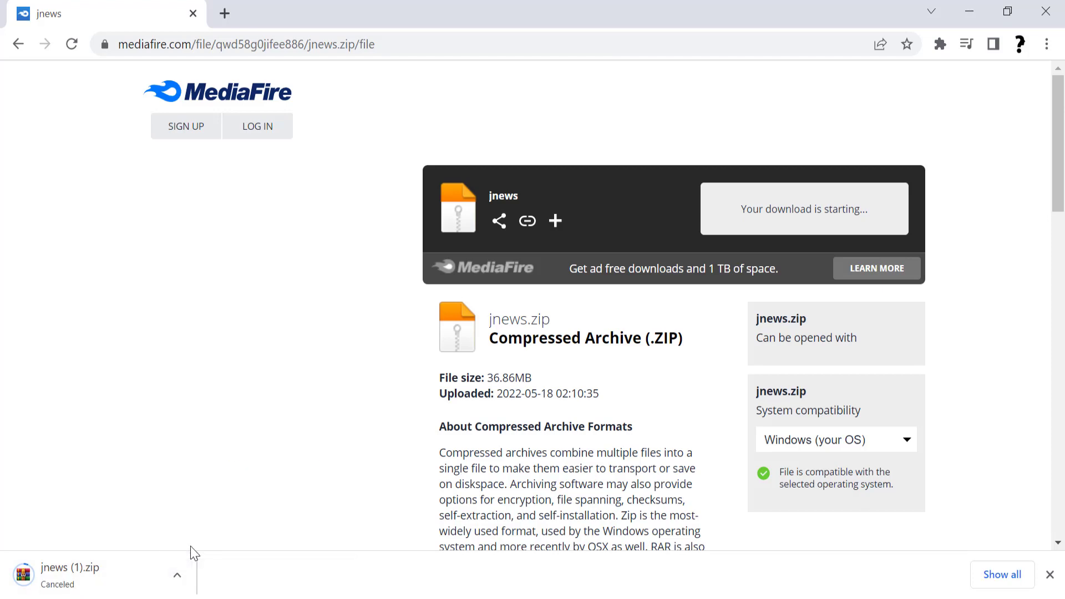
In a new tab, go to localhost and open the local WordPress site.
left_click(224, 14)
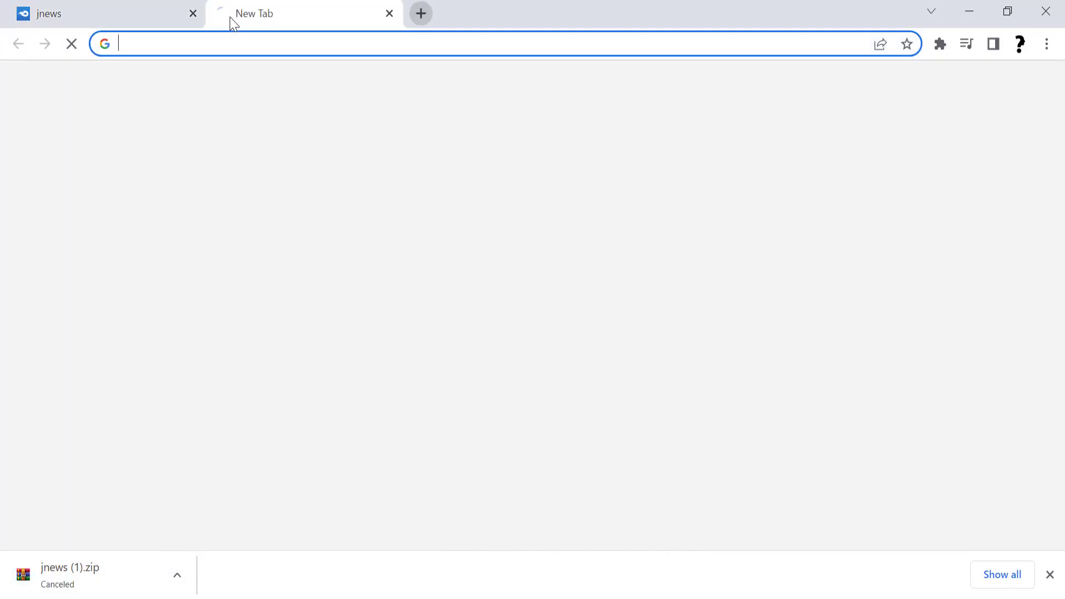
type("lo")
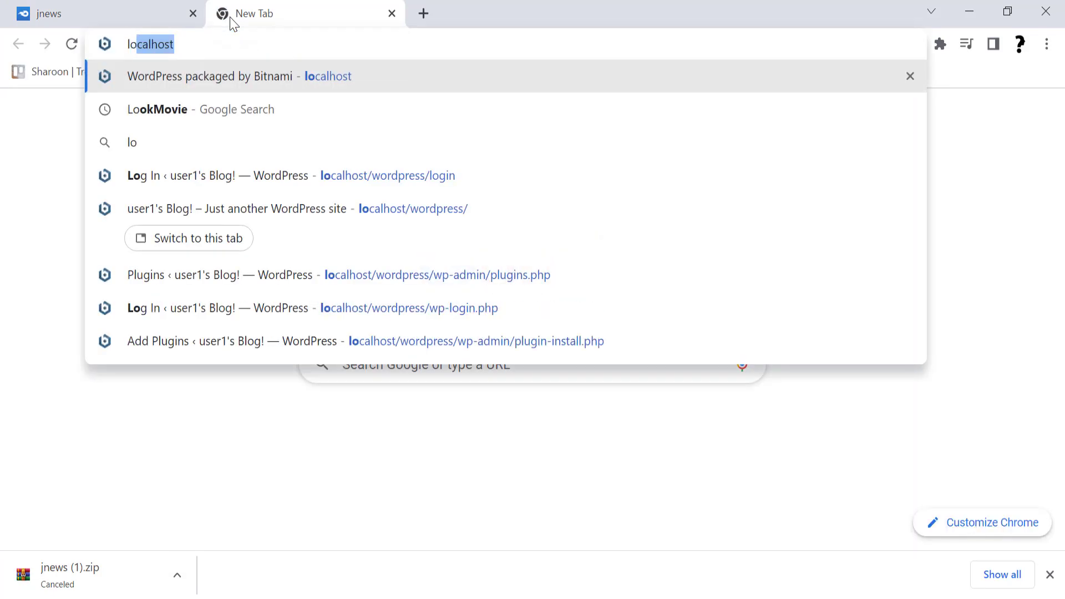
key("Return")
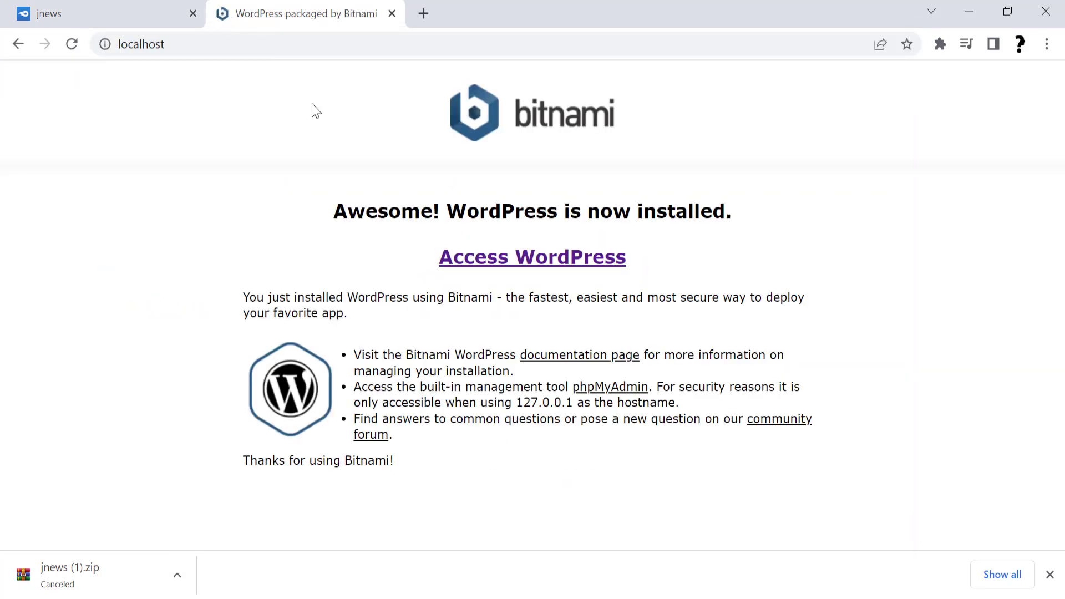
left_click(512, 261)
Load the /login page, log in, and postpone the admin email verification.
left_click(261, 45)
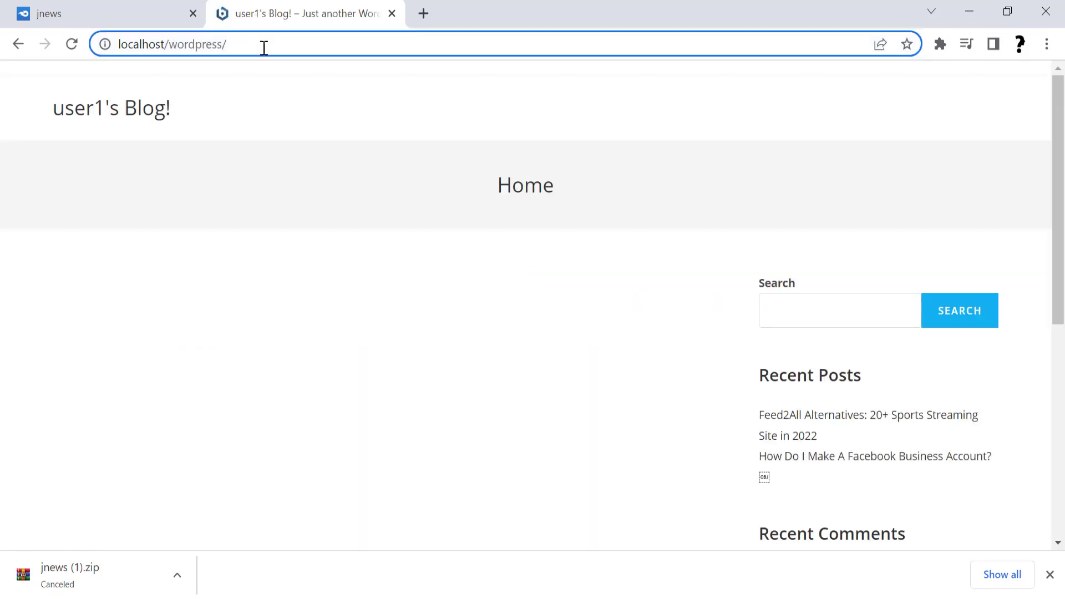
type("login")
key("Return")
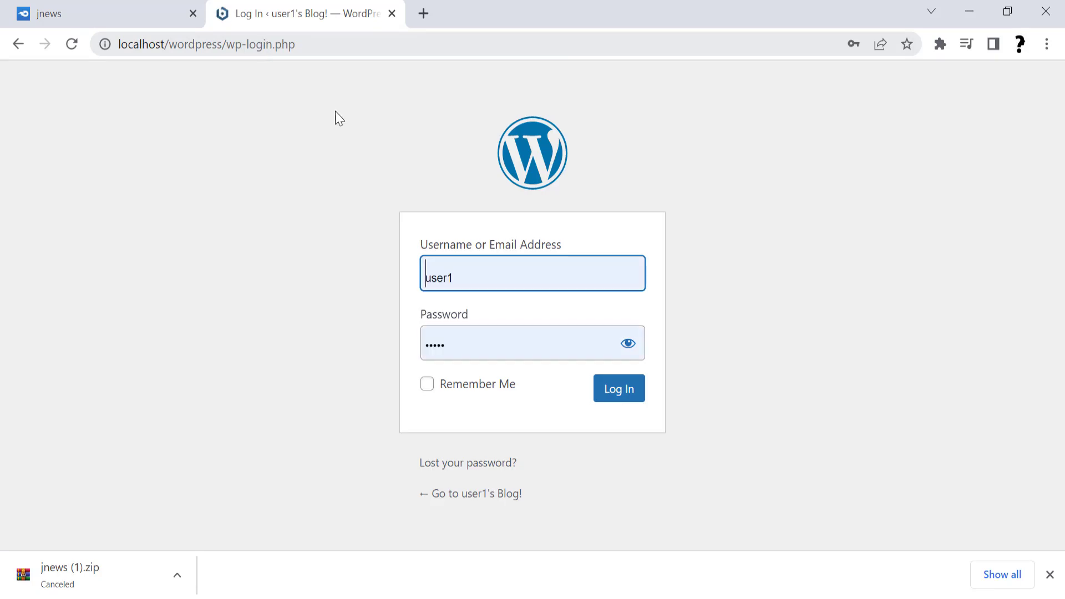
left_click(621, 394)
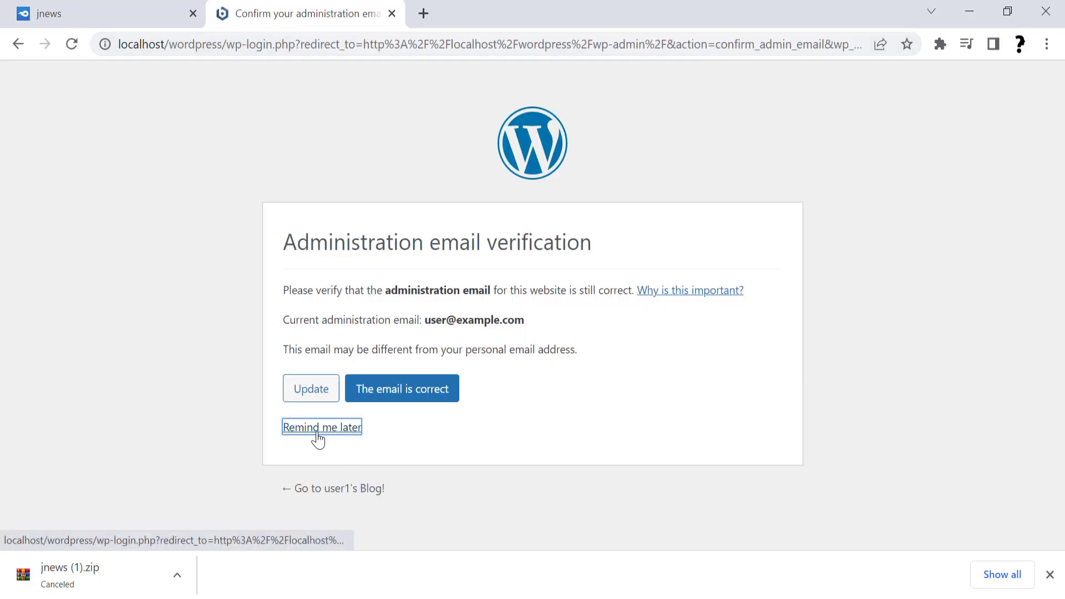
left_click(318, 438)
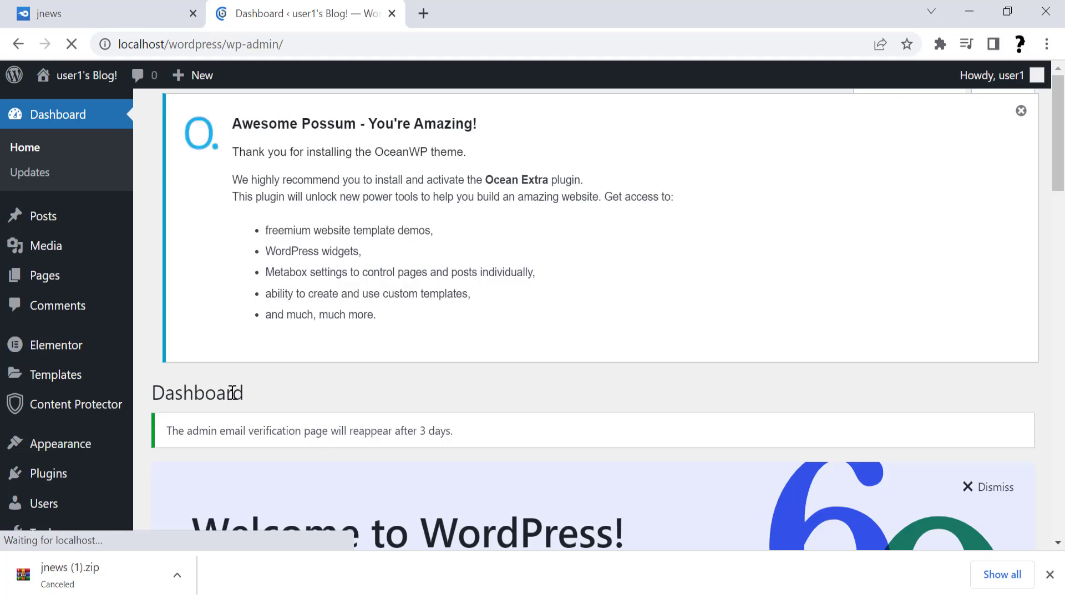
Go to Appearance > Themes > Add New and show the Upload Theme form.
scroll(66, 410, "down", 1)
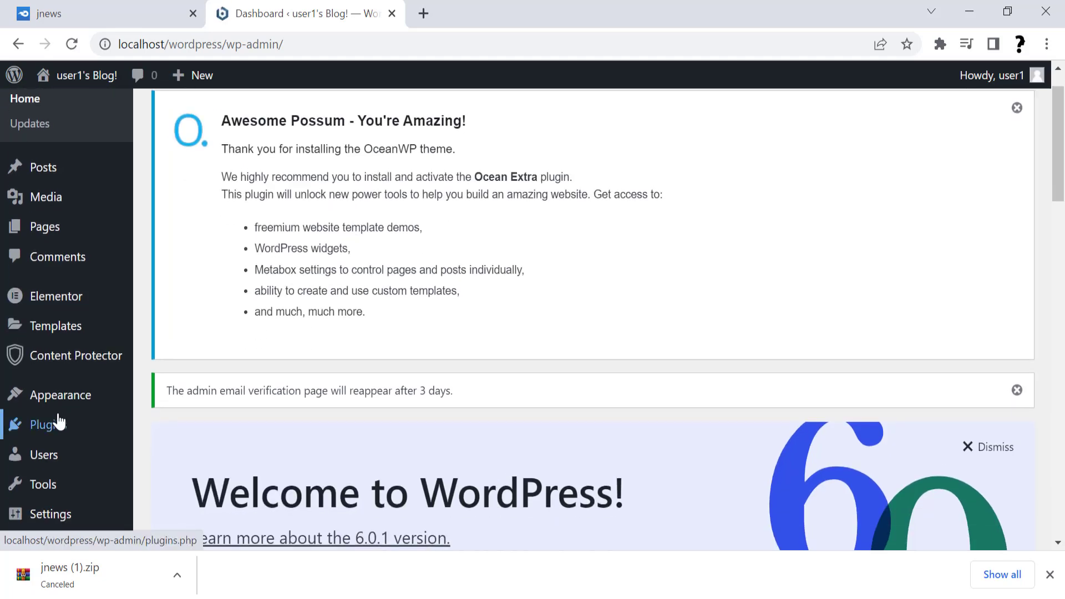
left_click(46, 409)
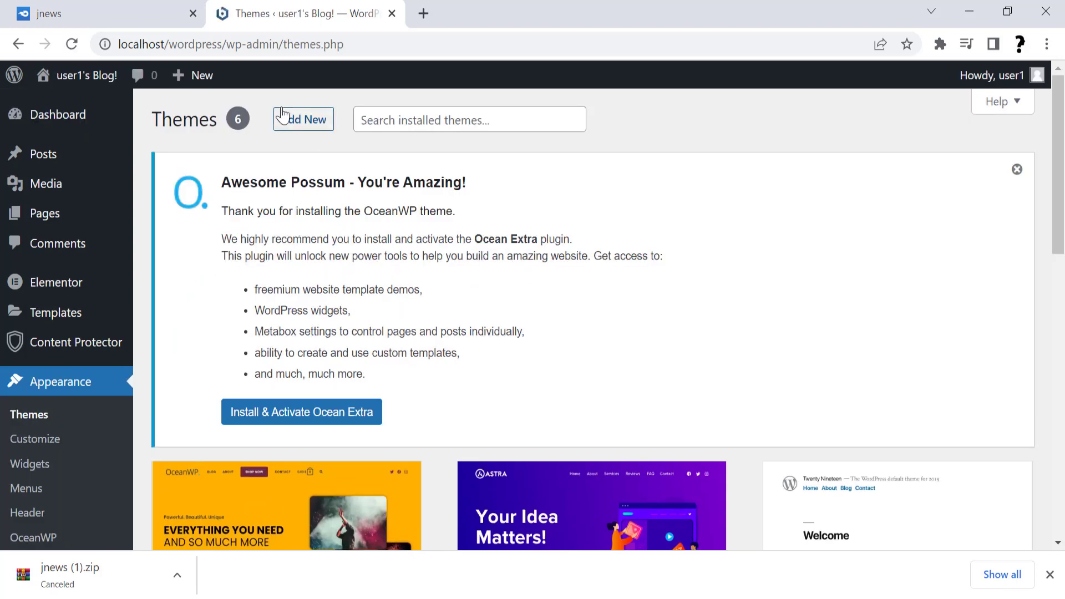
left_click(306, 121)
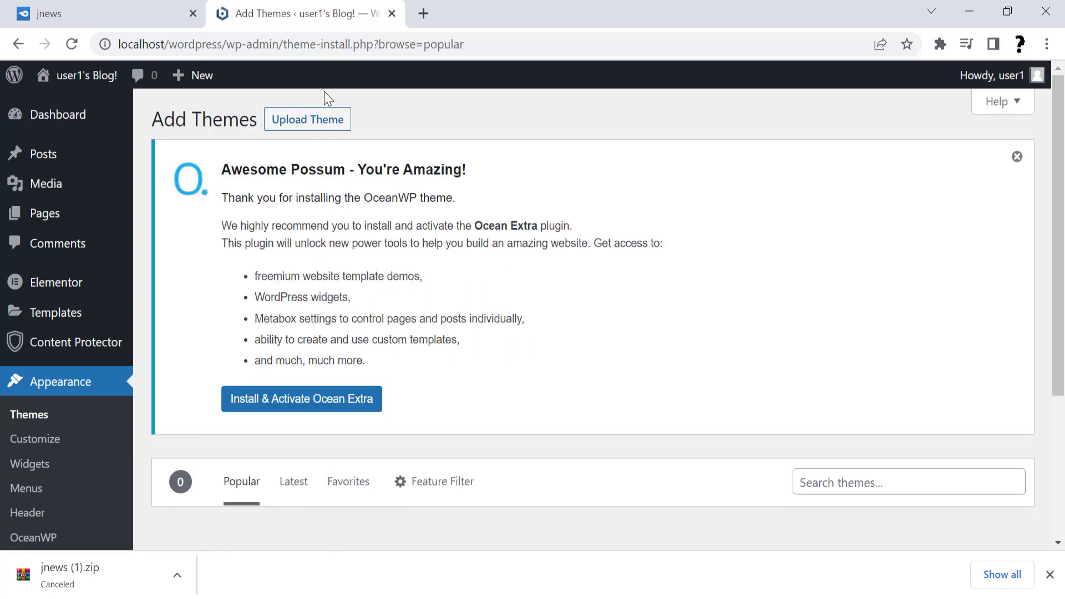
left_click(290, 121)
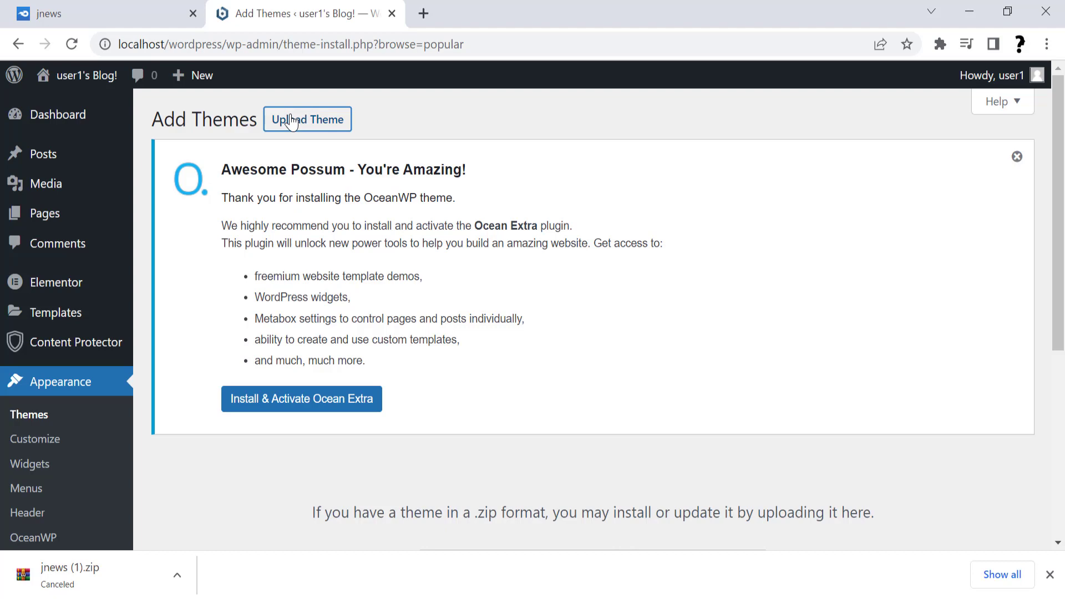
Choose jnews.zip as the theme file to upload.
scroll(399, 348, "down", 5)
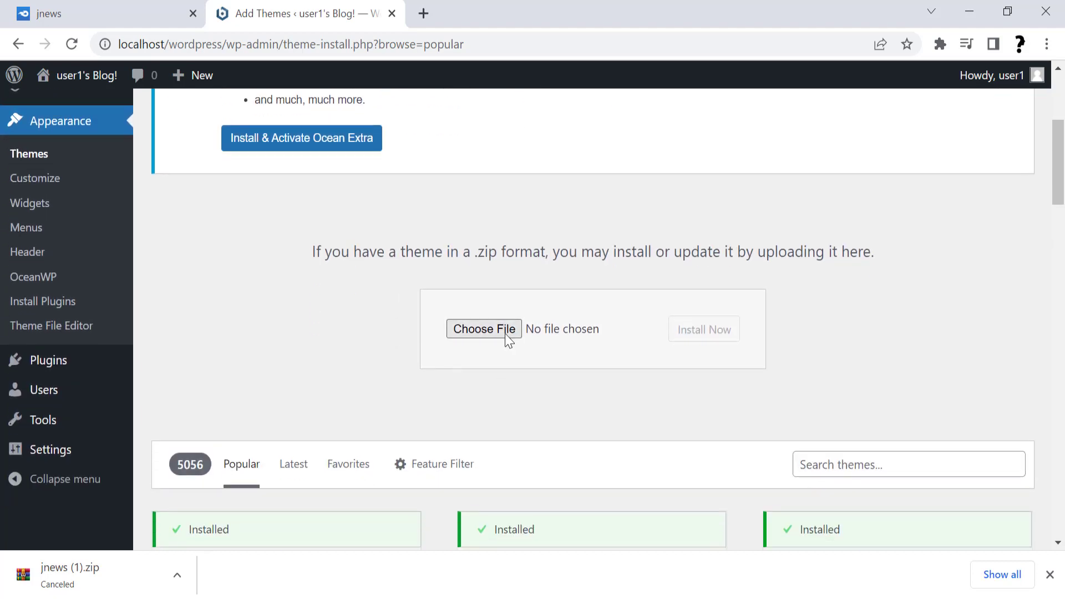
left_click(505, 335)
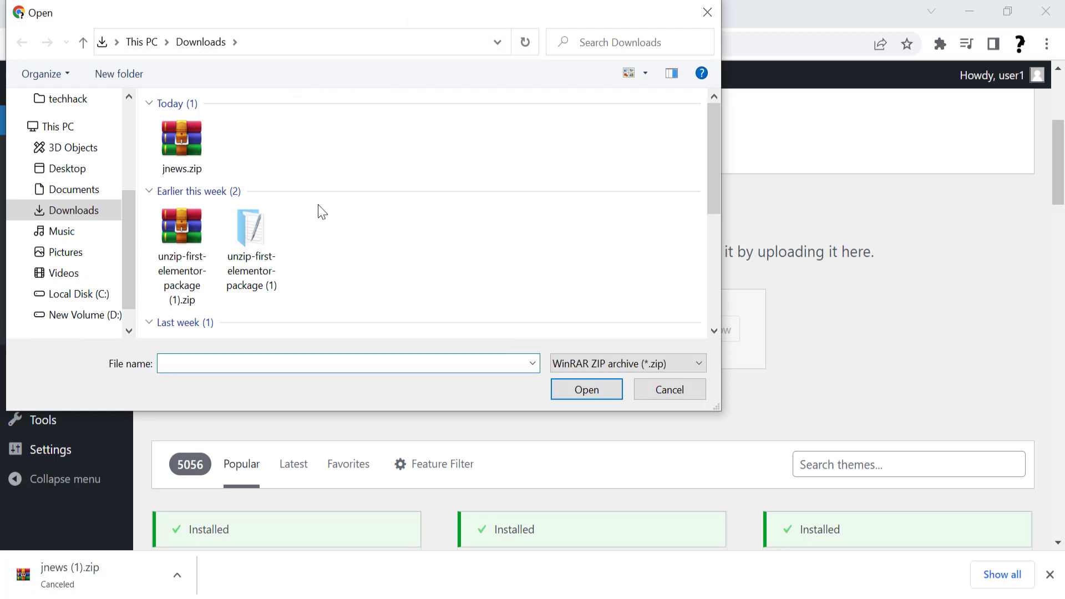
double_click(198, 146)
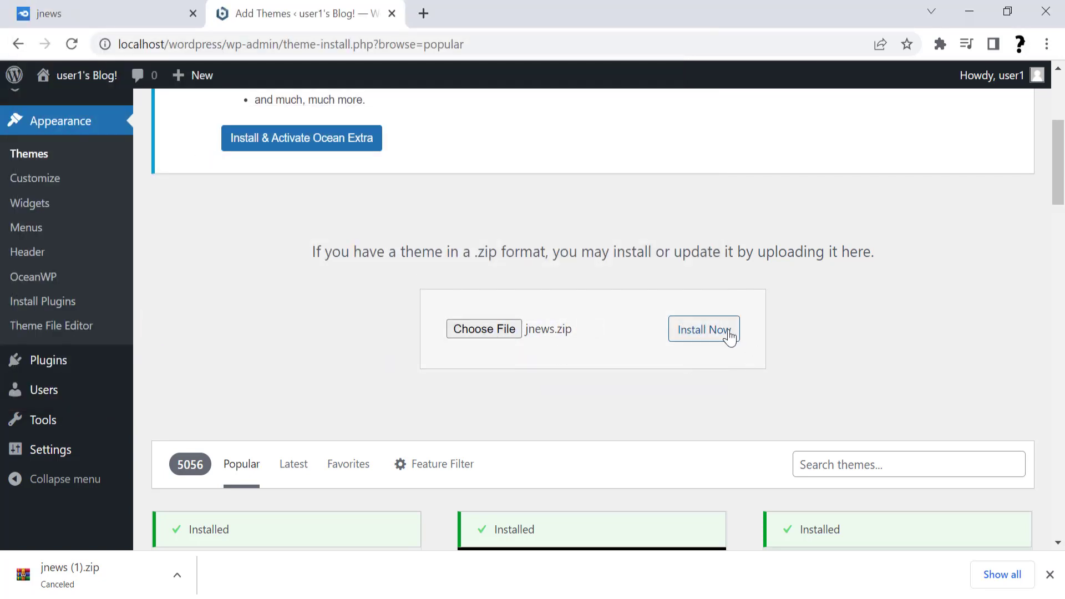
Install jnews.zip and activate JNews, reaching the Welcome to JNews dashboard (Version 10.6.4).
left_click(730, 336)
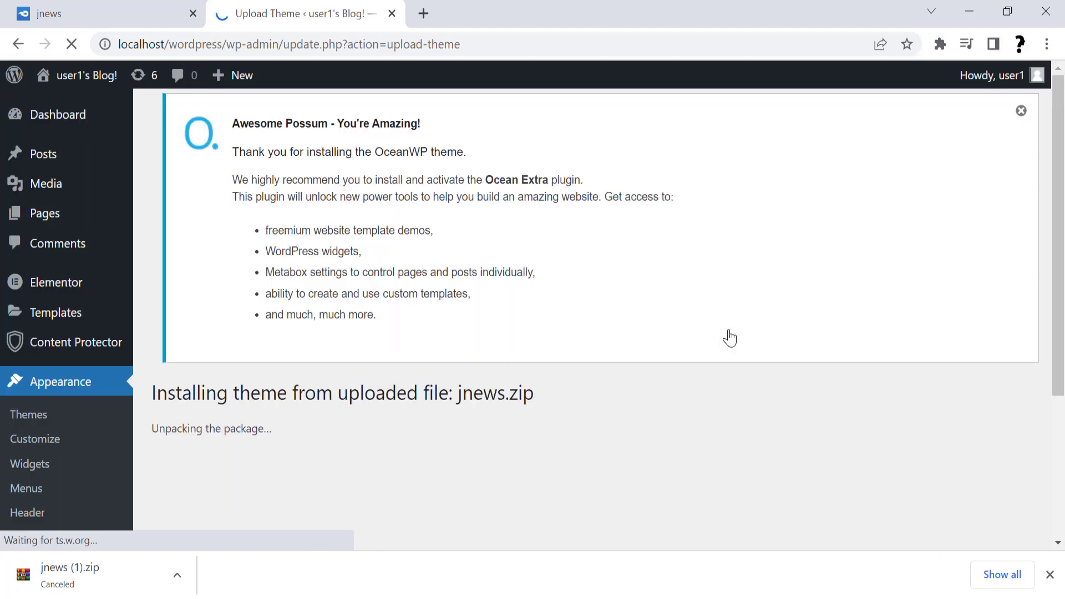
scroll(730, 337, "down", 1)
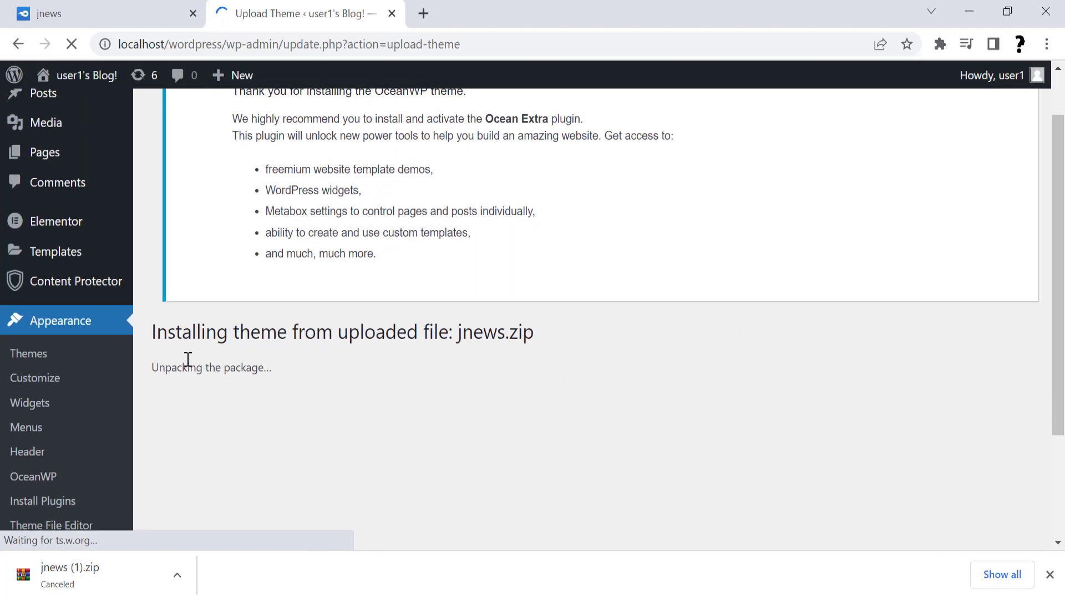
left_click_drag(181, 364, 288, 359)
left_click(287, 359)
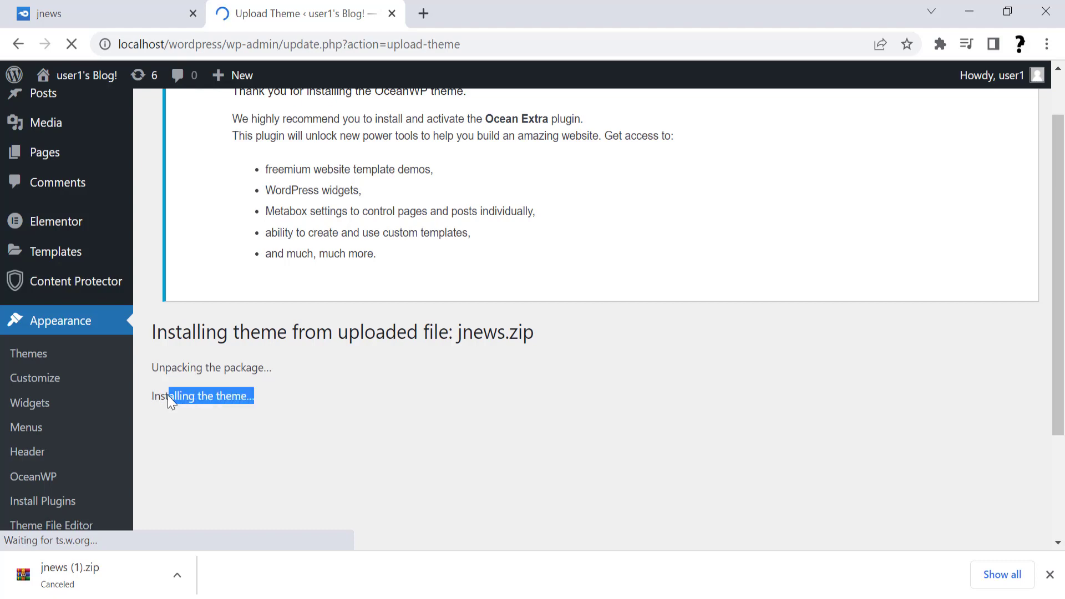
left_click(234, 444)
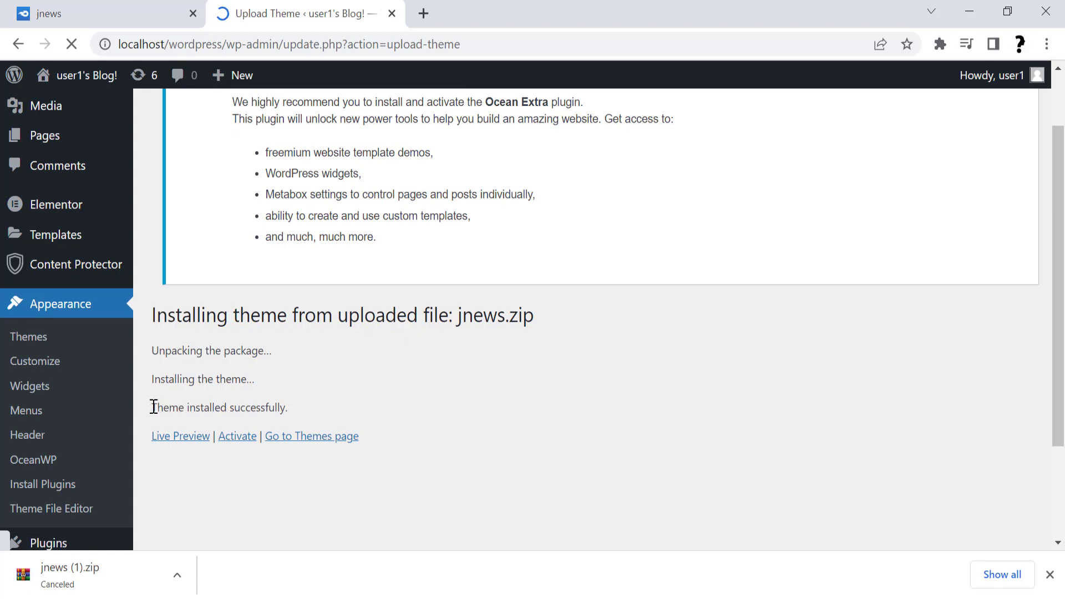
left_click_drag(154, 407, 277, 407)
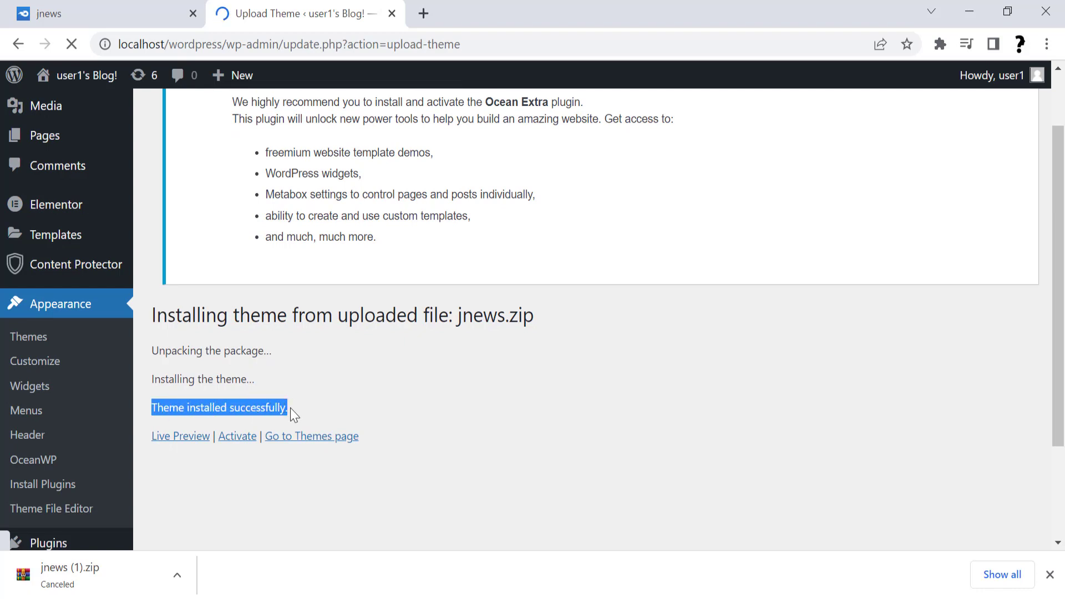
left_click(243, 439)
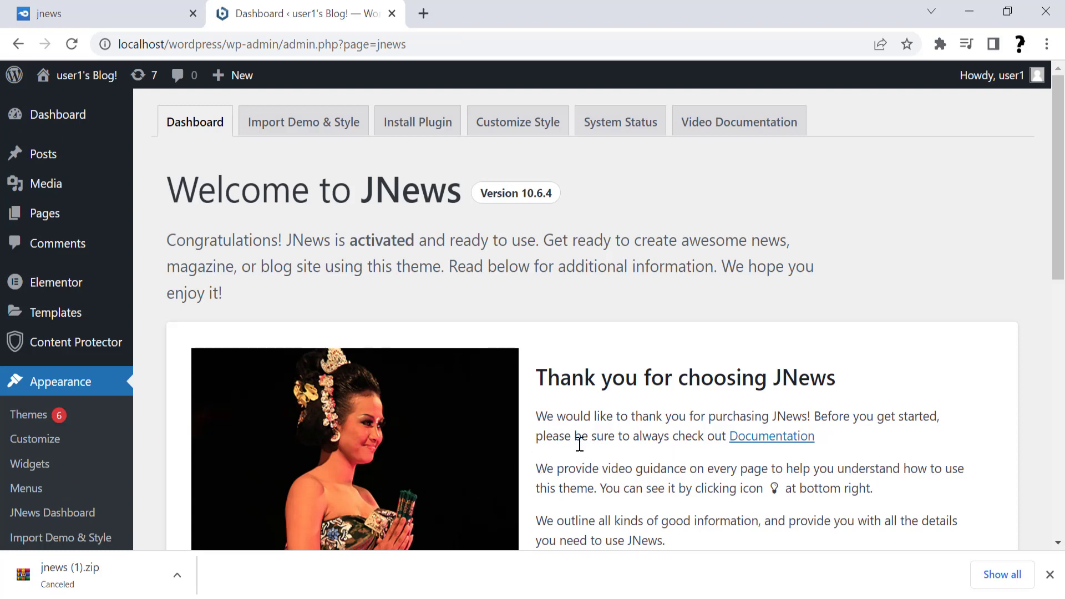
Open Install Demo from the JNews Dashboard and browse the Default, Tech, News, Food and Travel demos.
scroll(580, 444, "down", 9)
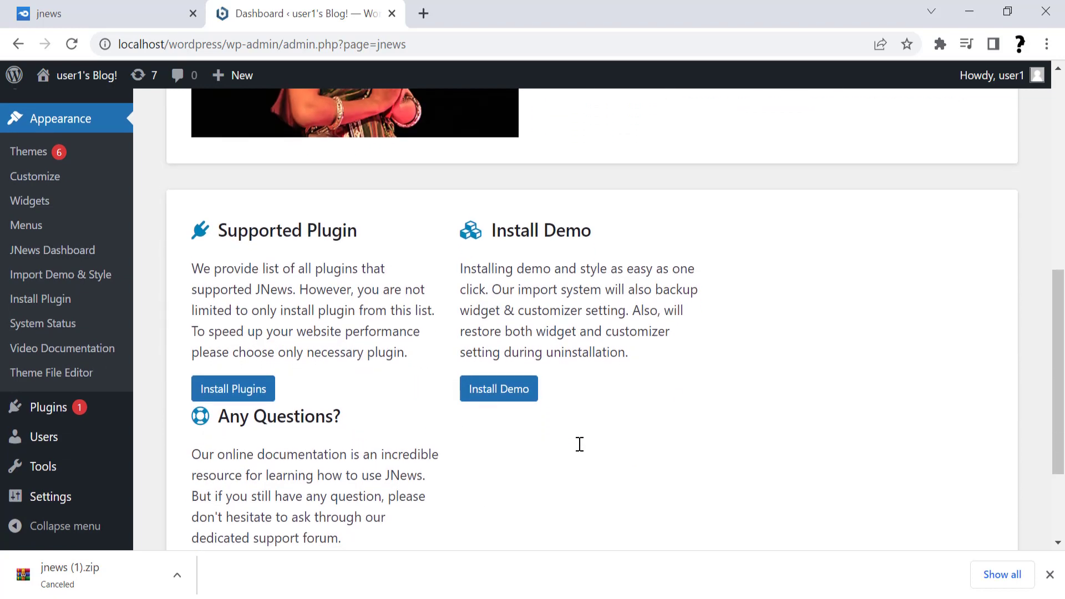
scroll(579, 444, "down", 1)
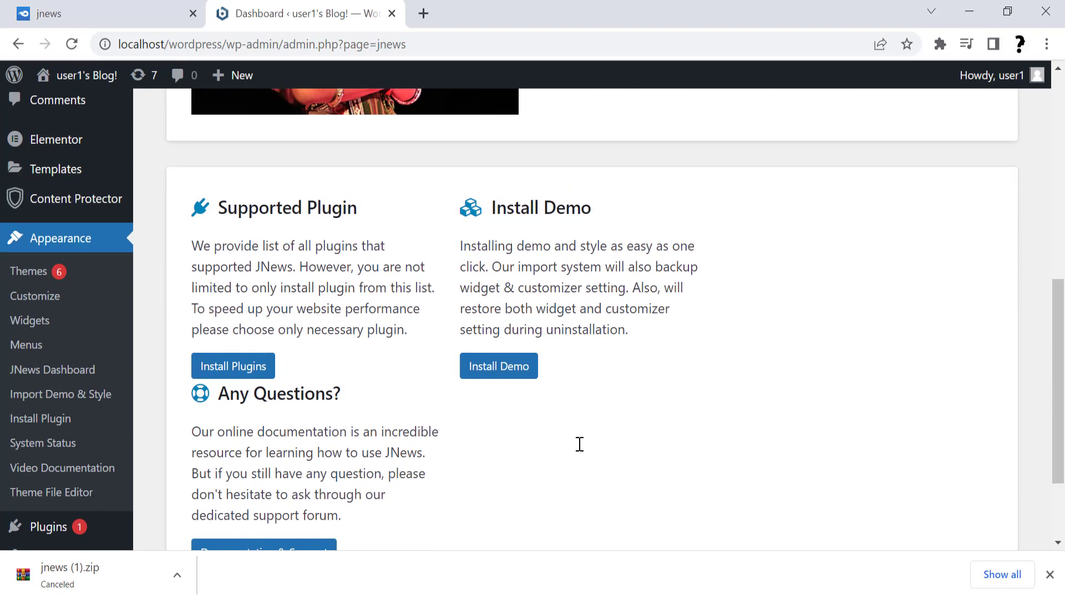
left_click(479, 381)
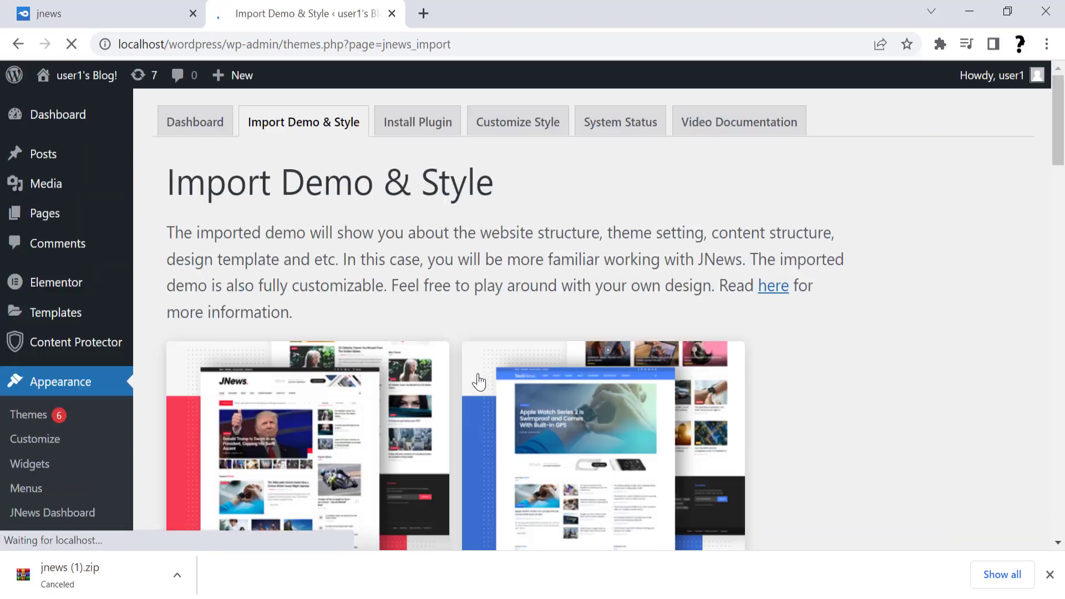
scroll(475, 380, "down", 6)
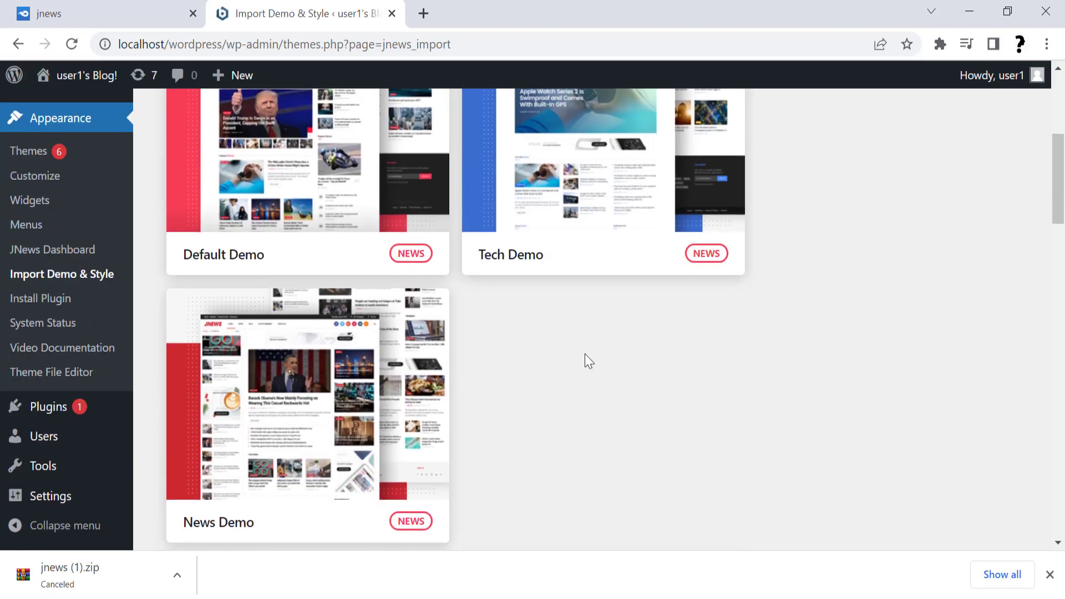
scroll(585, 355, "down", 2)
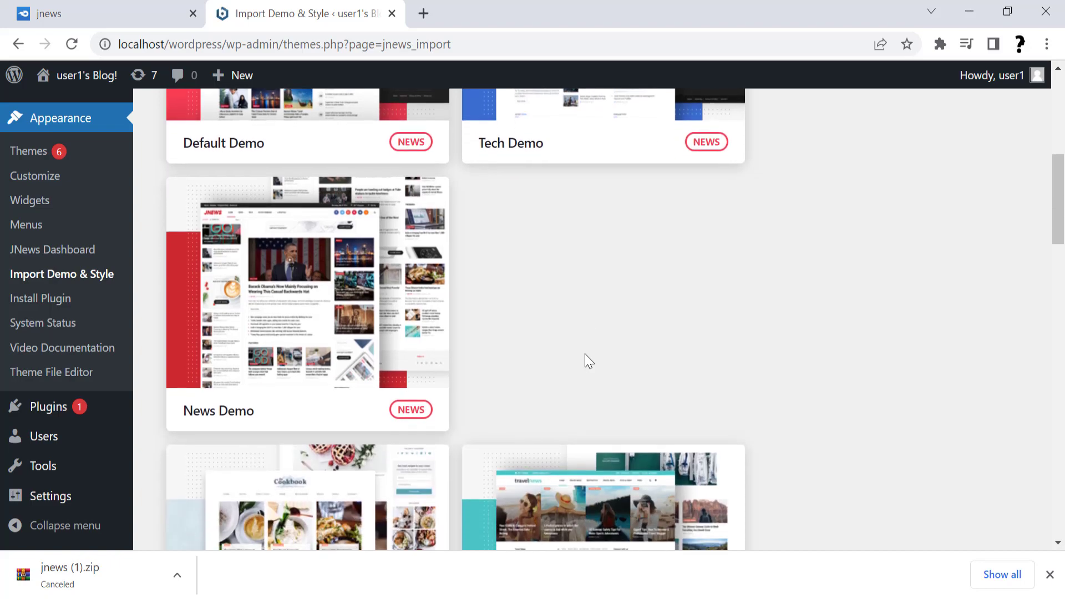
scroll(585, 353, "down", 15)
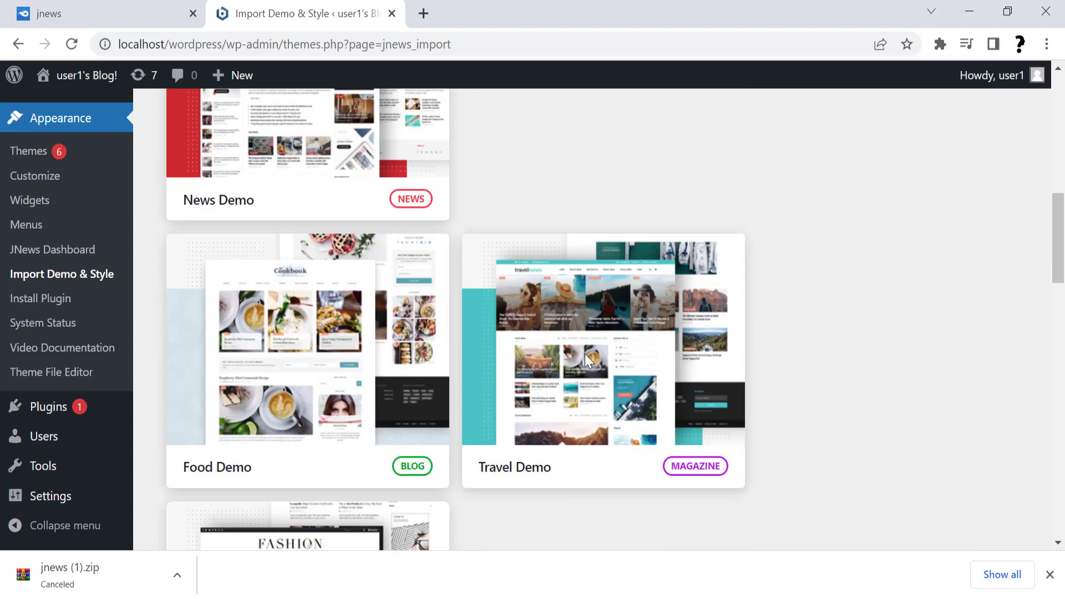
scroll(946, 293, "up", 20)
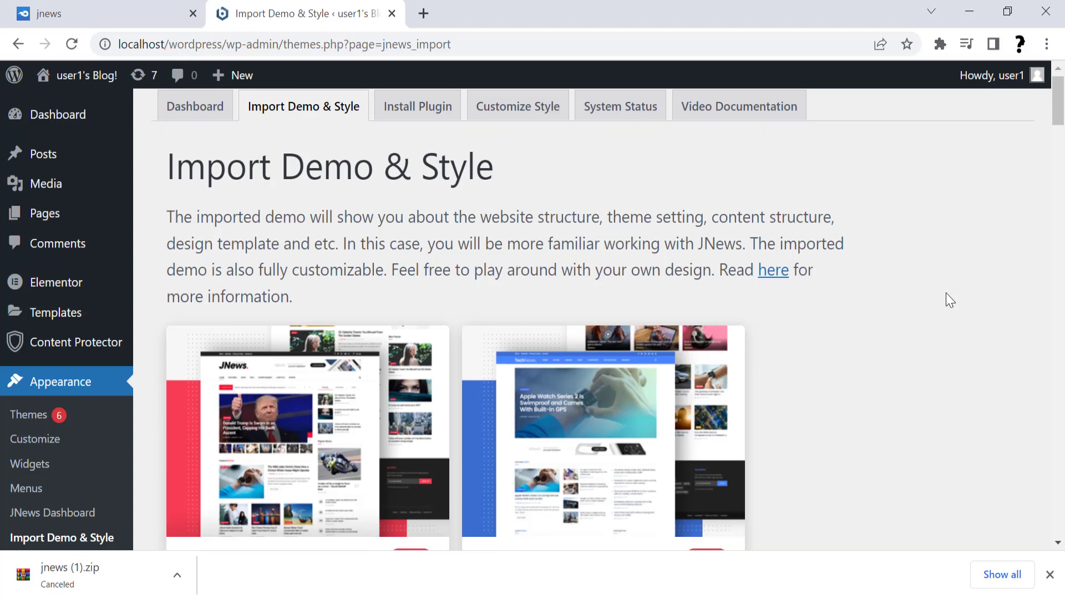
scroll(947, 293, "down", 2)
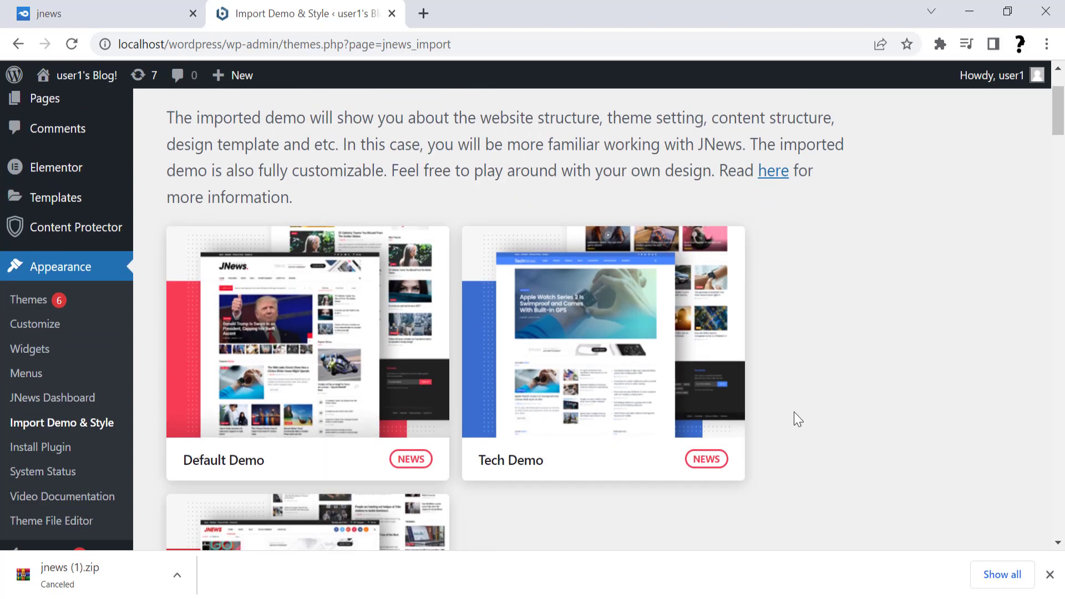
Import the Tech Demo without Elementor Content, then visit the JNews site at localhost/wordpress.
mouse_move(578, 428)
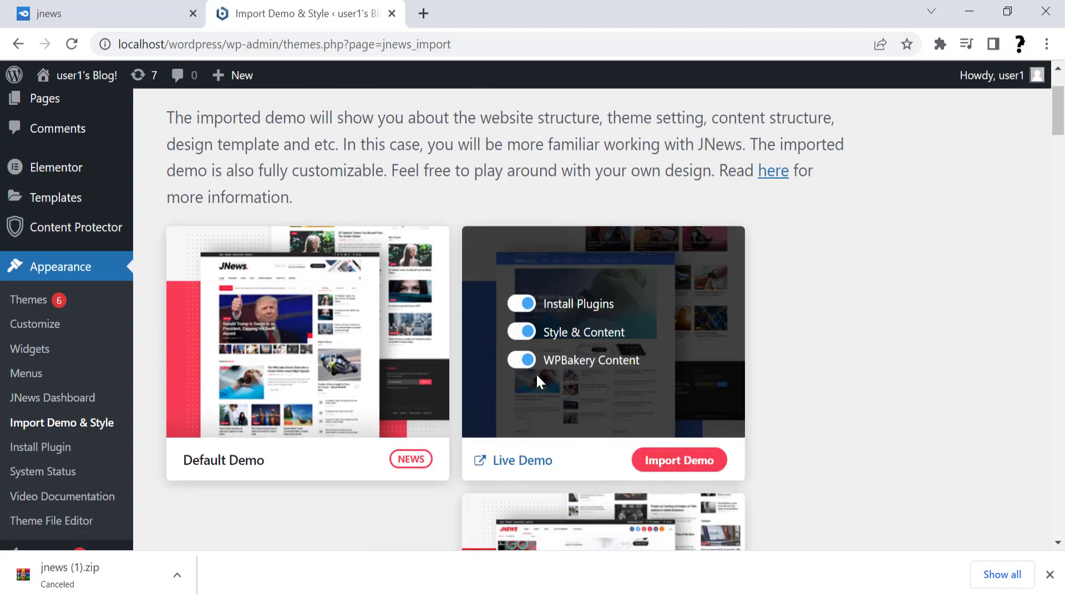
left_click(524, 361)
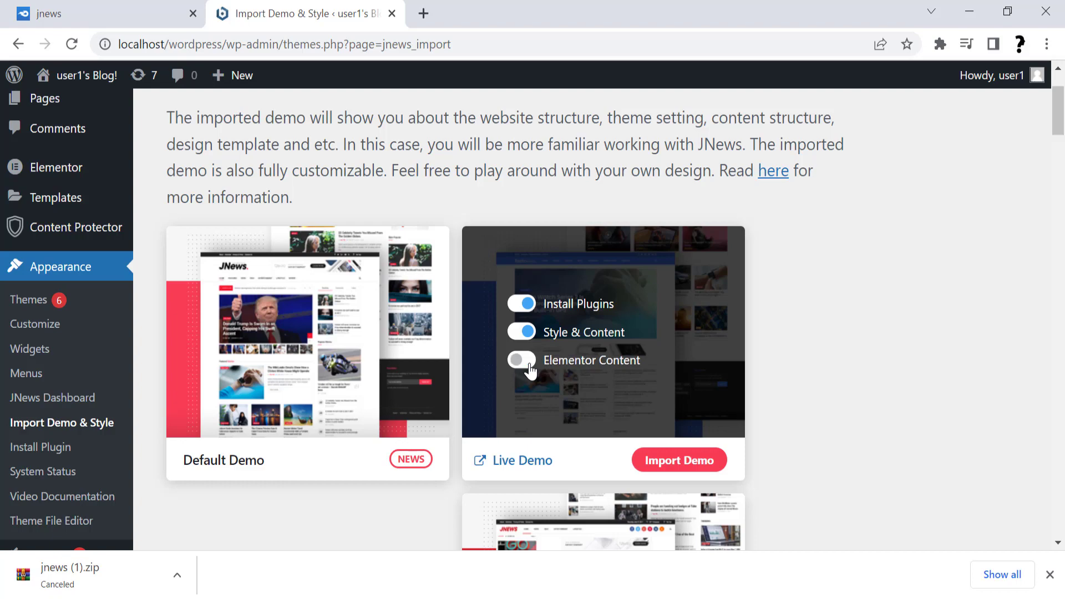
left_click(686, 459)
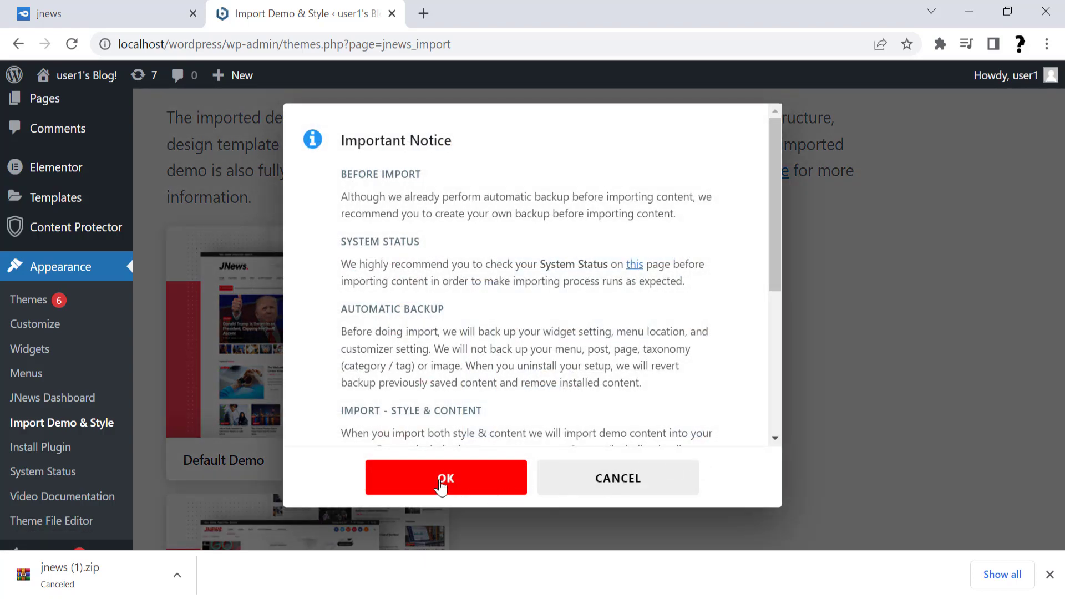
left_click(460, 482)
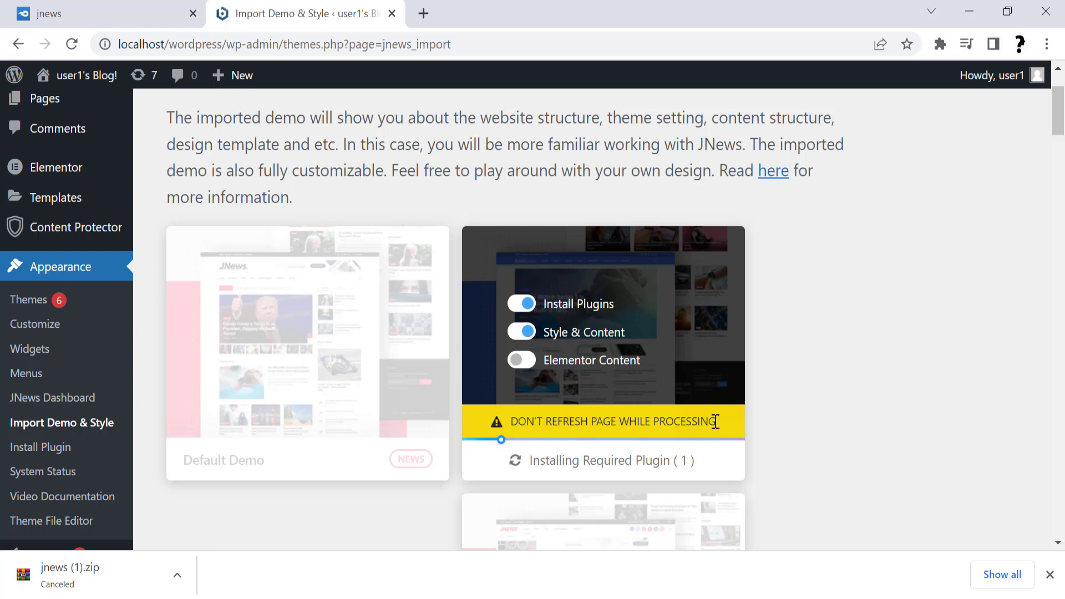
left_click_drag(716, 422, 515, 416)
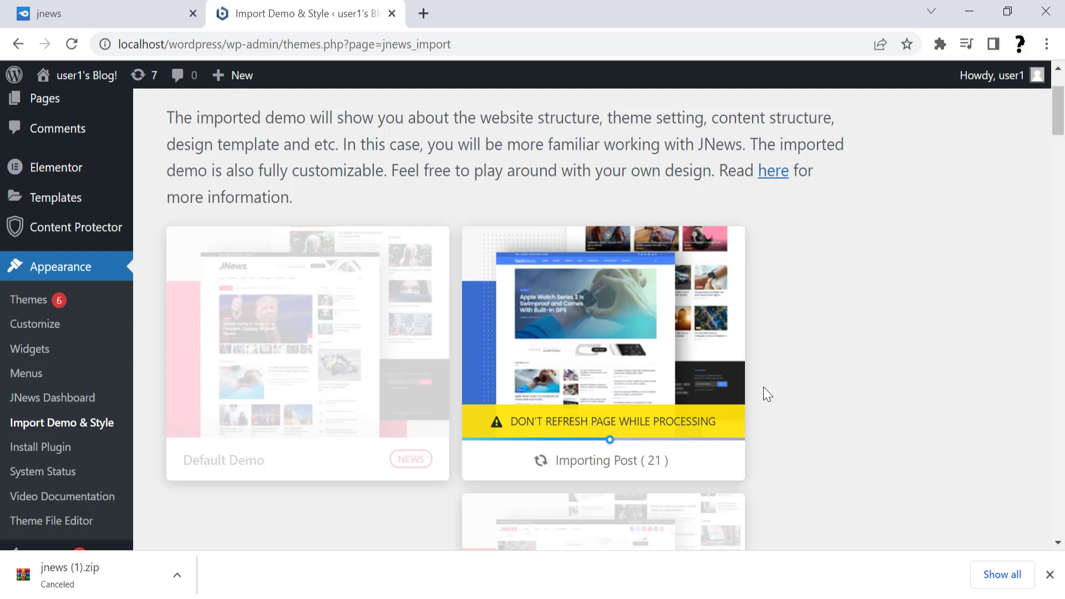
left_click(58, 106)
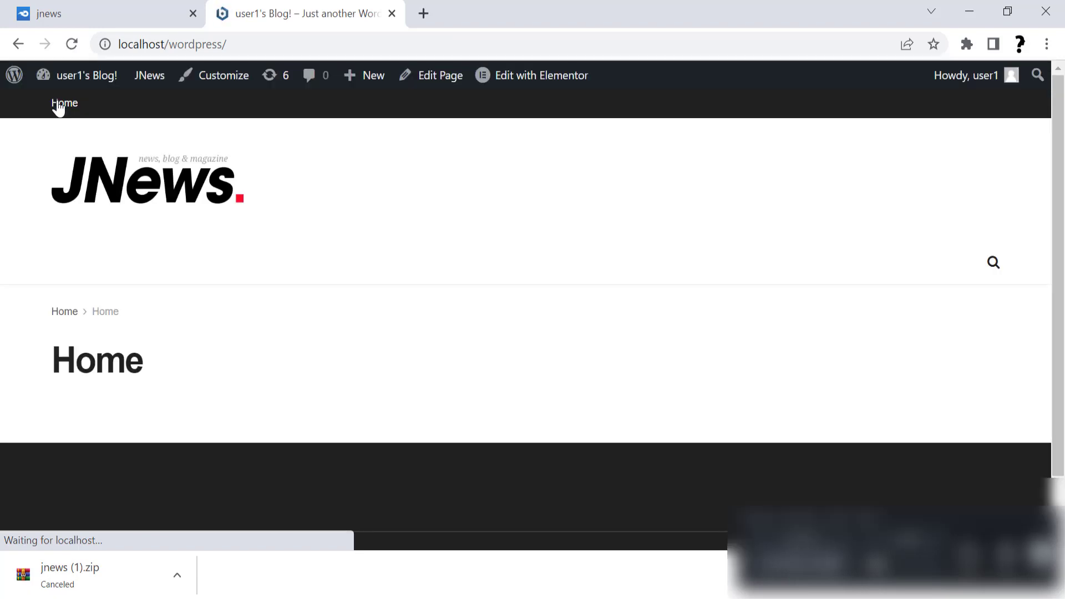
scroll(131, 210, "down", 2)
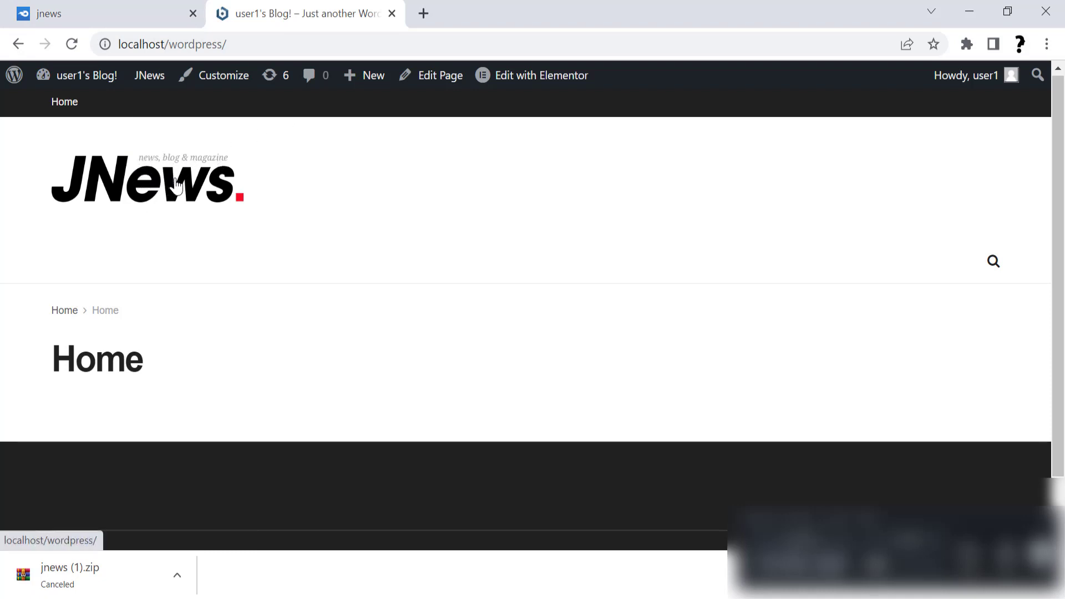
scroll(527, 205, "down", 1)
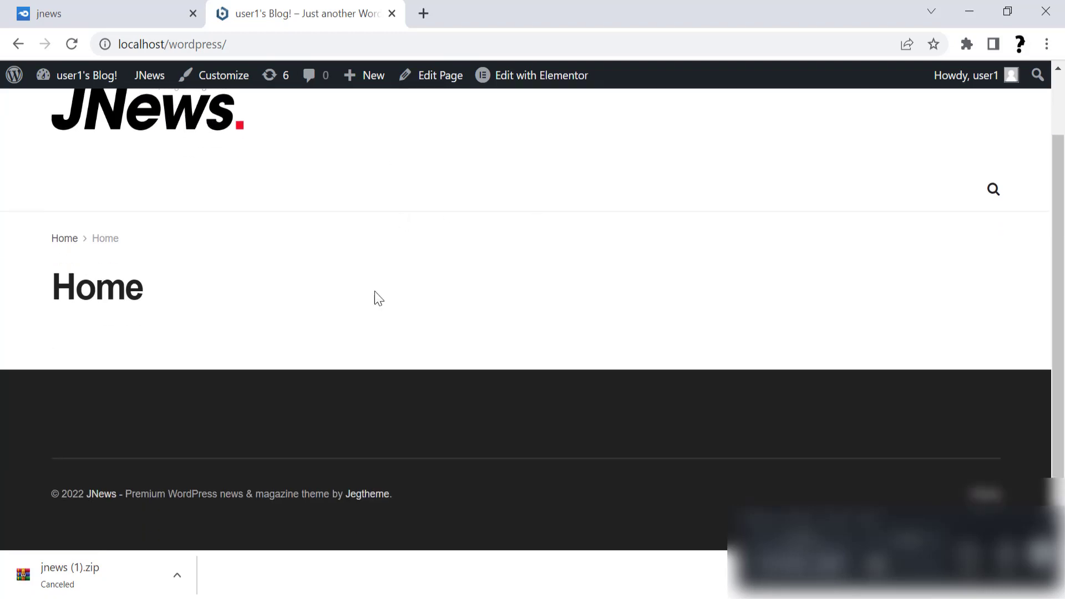